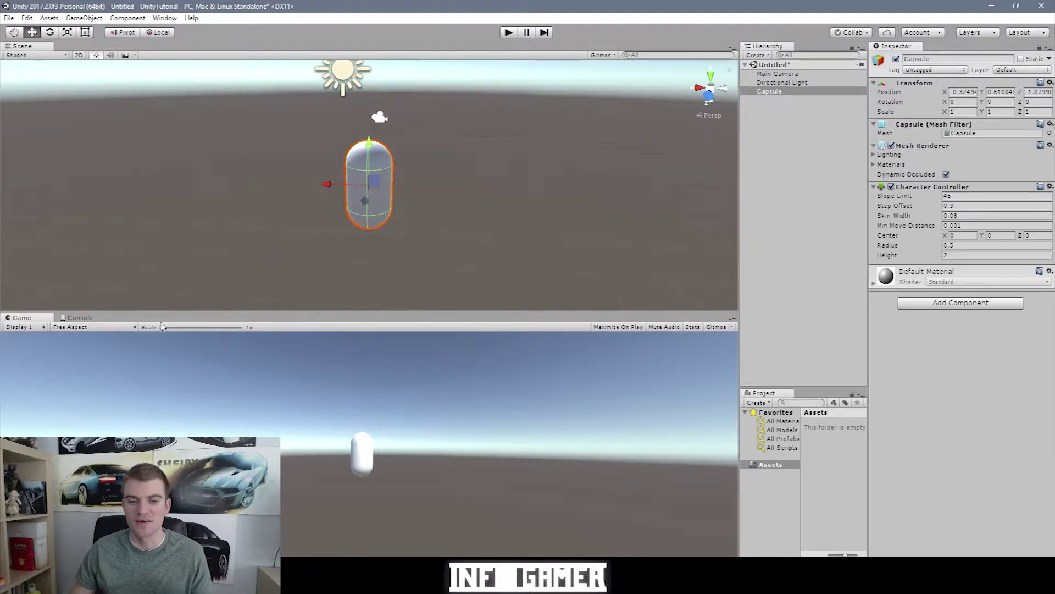
# - Dock the Game view together with the Scene view and bring the Scene view to the front
pyautogui.moveTo(19, 317); pyautogui.dragTo(88, 304)
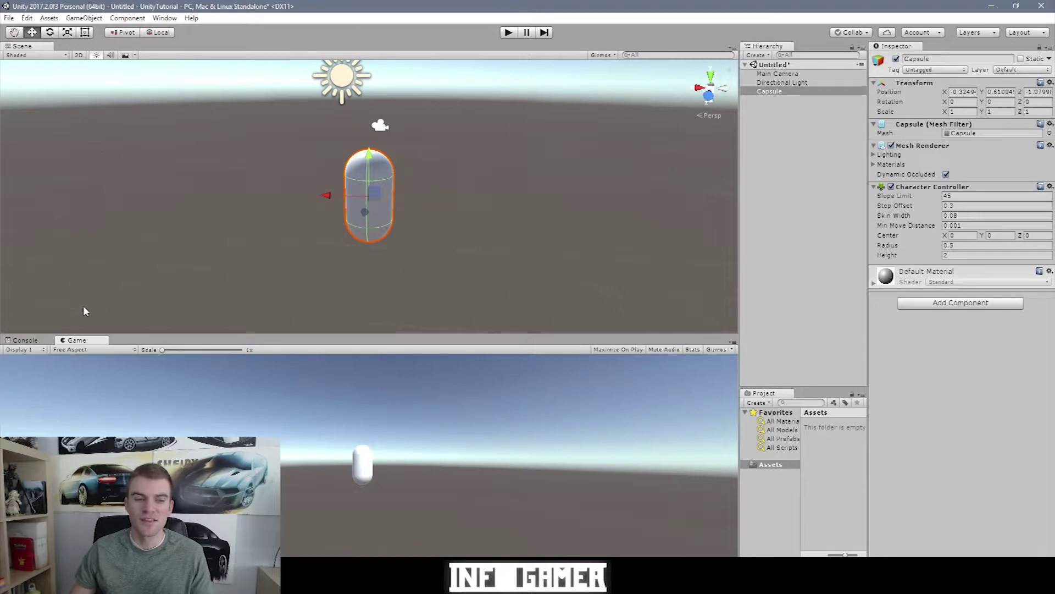
pyautogui.moveTo(77, 341); pyautogui.dragTo(139, 52)
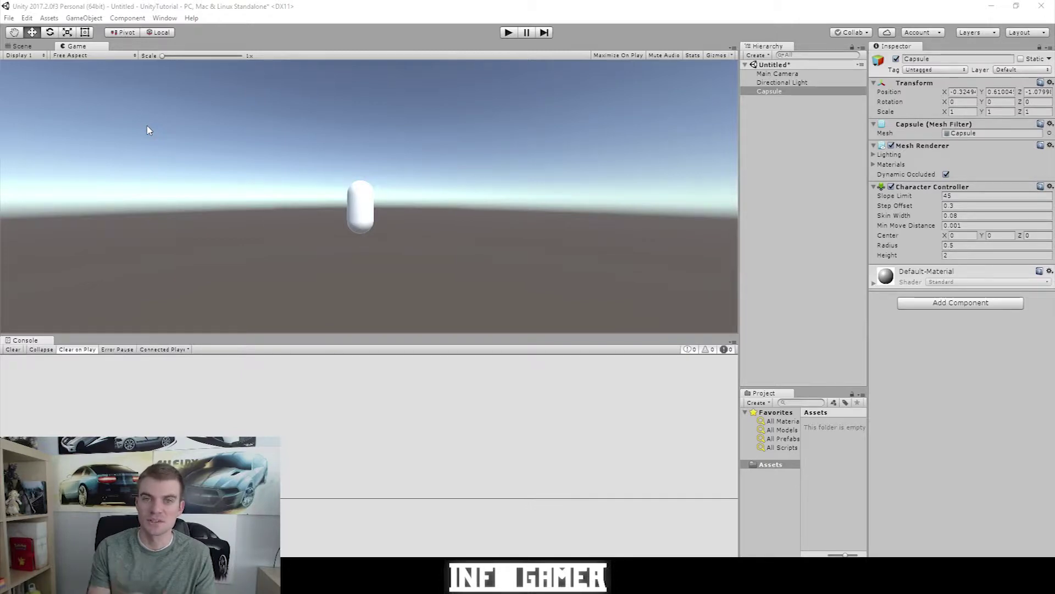
pyautogui.click(22, 46)
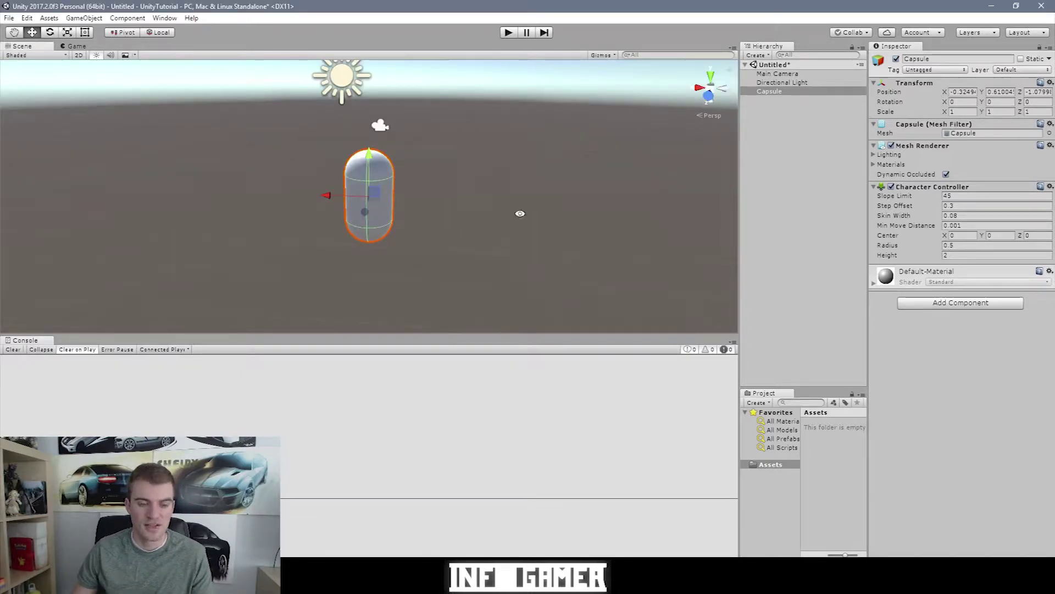
# - Examine the capsule, Main Camera and Directional Light from several angles in the scene, selecting the camera and the light
pyautogui.keyDown('alt'); pyautogui.moveTo(525, 209); pyautogui.dragTo(362, 253); pyautogui.keyUp('alt')
pyautogui.keyDown('alt'); pyautogui.moveTo(357, 216); pyautogui.dragTo(473, 225); pyautogui.keyUp('alt')
pyautogui.click(472, 226)
pyautogui.keyDown('alt'); pyautogui.moveTo(323, 242); pyautogui.dragTo(266, 177); pyautogui.keyUp('alt')
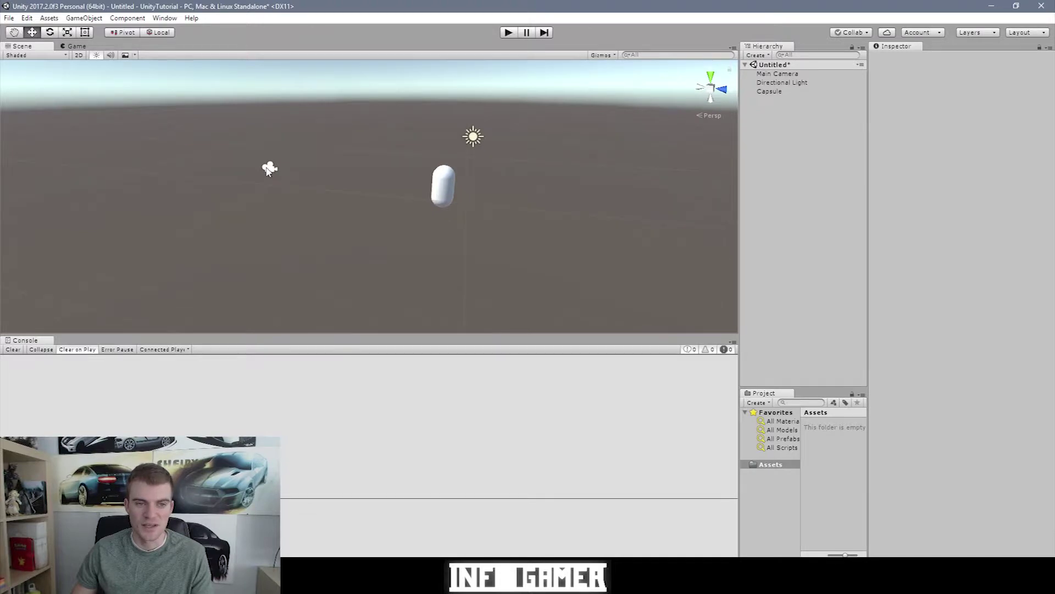
pyautogui.click(270, 166)
pyautogui.click(473, 137)
pyautogui.keyDown('alt'); pyautogui.moveTo(473, 137); pyautogui.dragTo(300, 210); pyautogui.keyUp('alt')
pyautogui.press('alt')
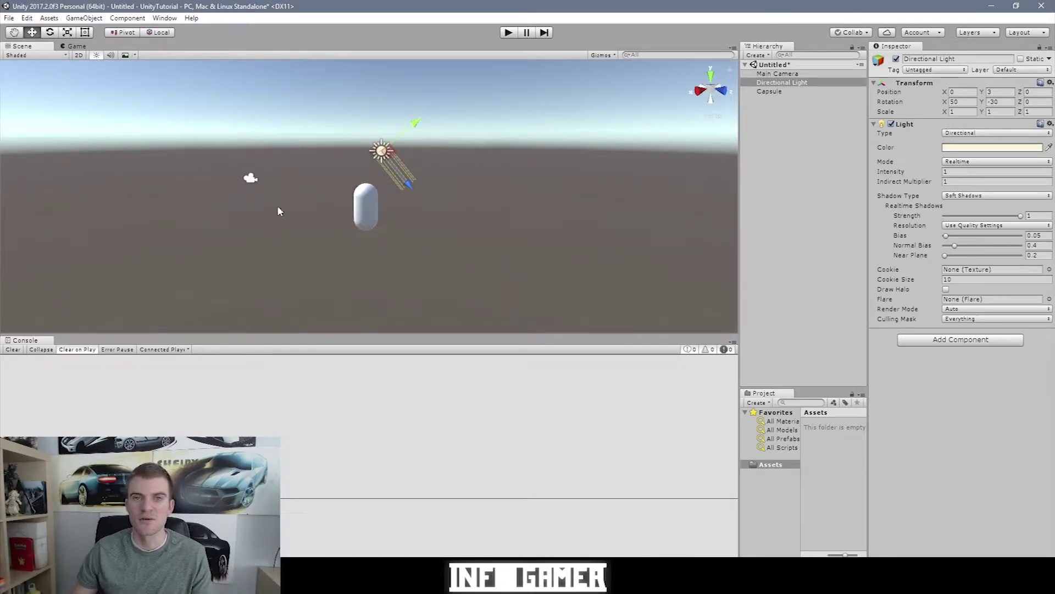
pyautogui.press('alt')
pyautogui.keyDown('alt'); pyautogui.moveTo(235, 226); pyautogui.dragTo(255, 261); pyautogui.keyUp('alt')
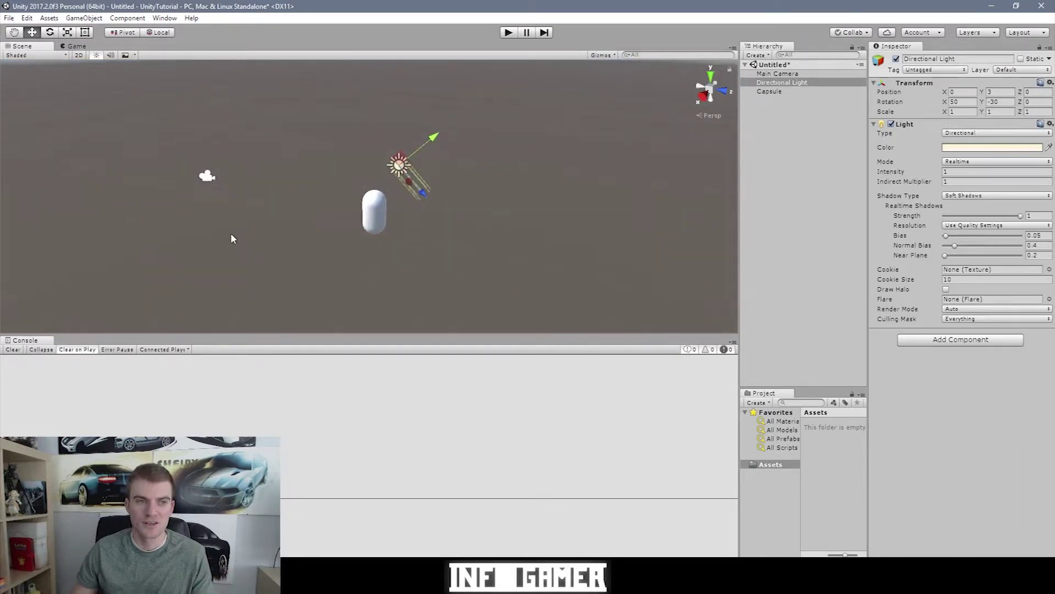
# - Compare the Game view with the Scene view, selecting the Main Camera to preview what it renders
pyautogui.click(67, 47)
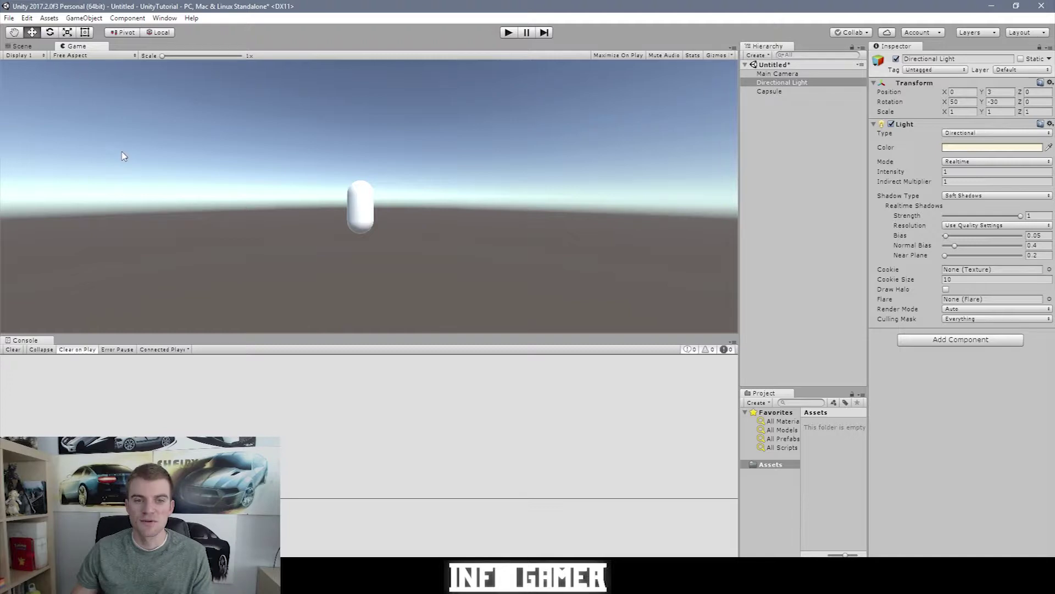
pyautogui.click(22, 46)
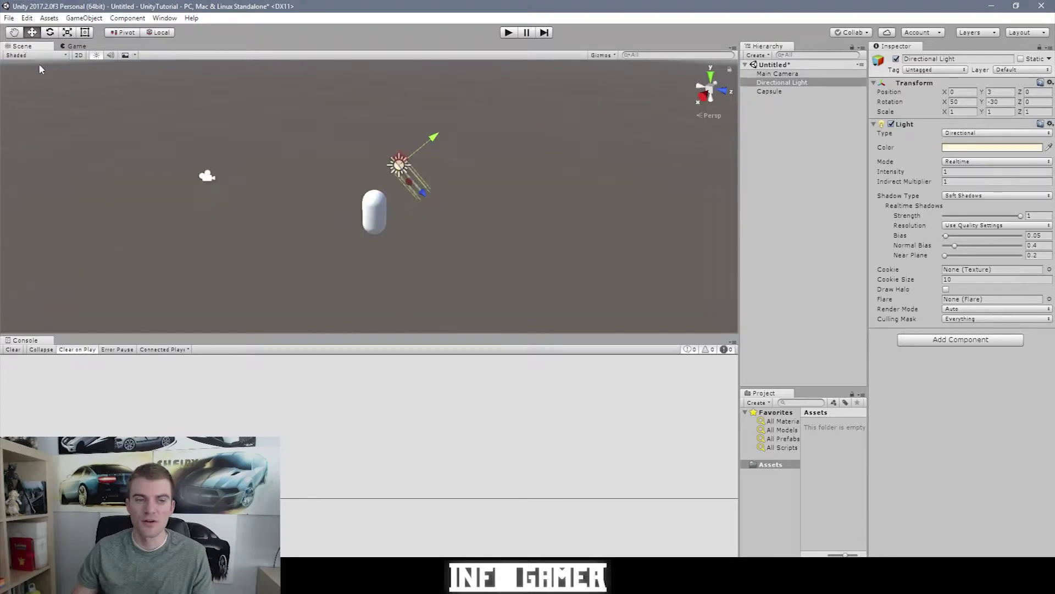
pyautogui.click(207, 177)
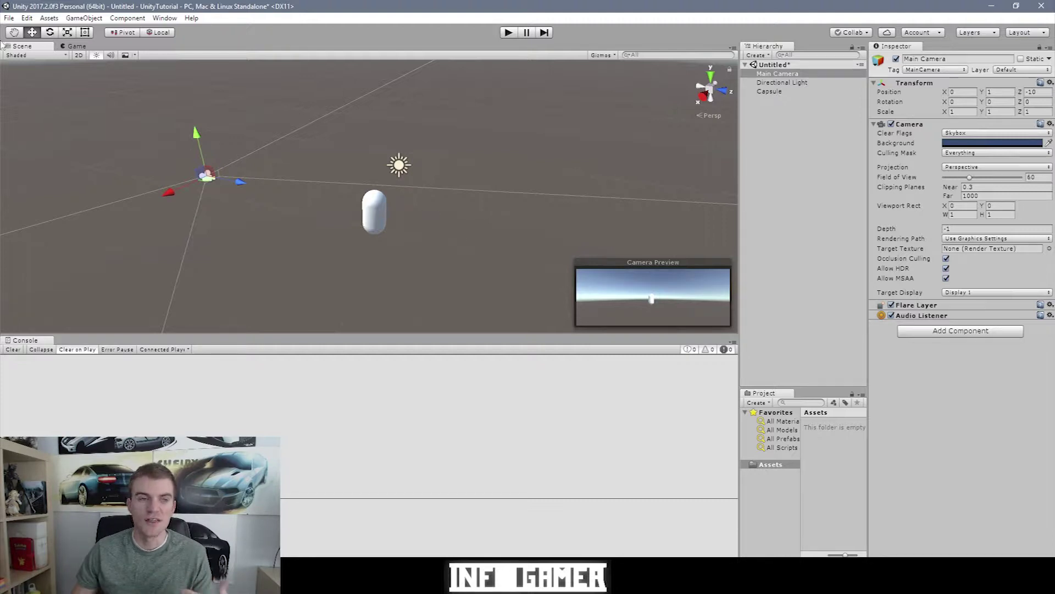
pyautogui.click(74, 46)
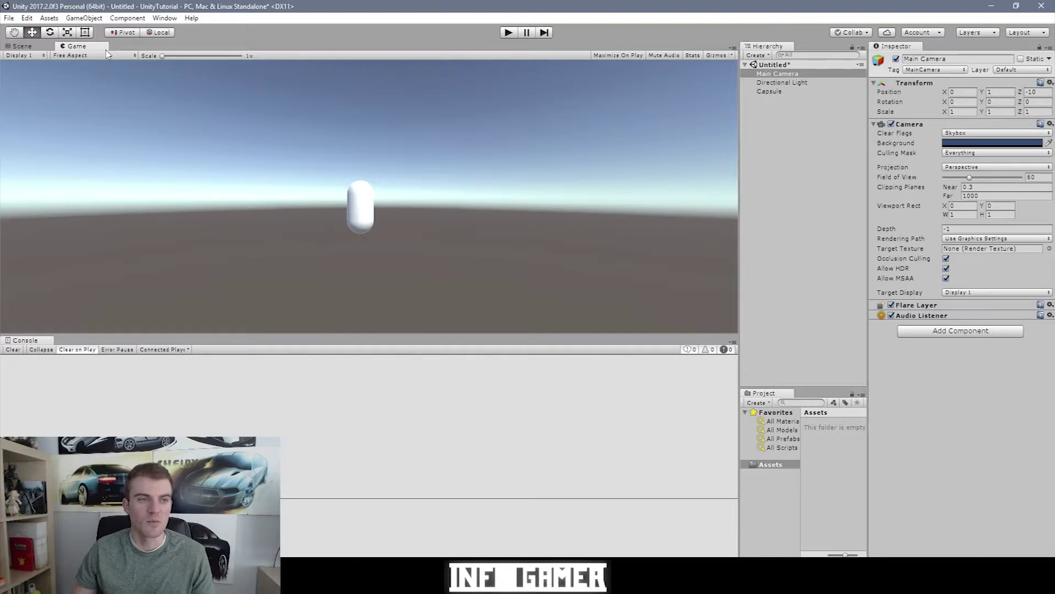
# - Try the 16:9 aspect ratio in the Game view and restore Free Aspect
pyautogui.click(86, 56)
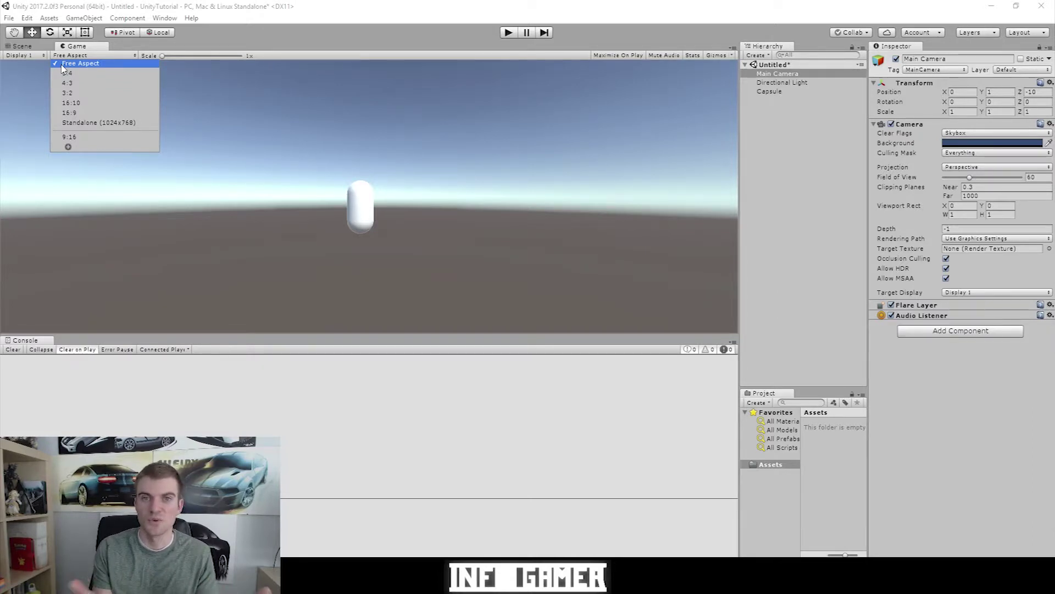
pyautogui.click(62, 64)
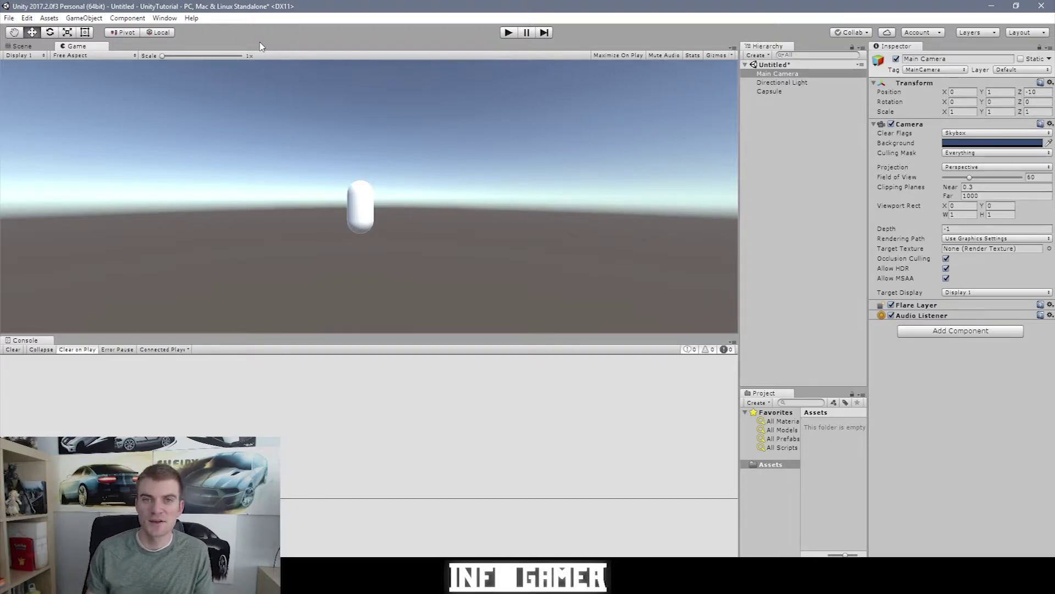
pyautogui.click(118, 55)
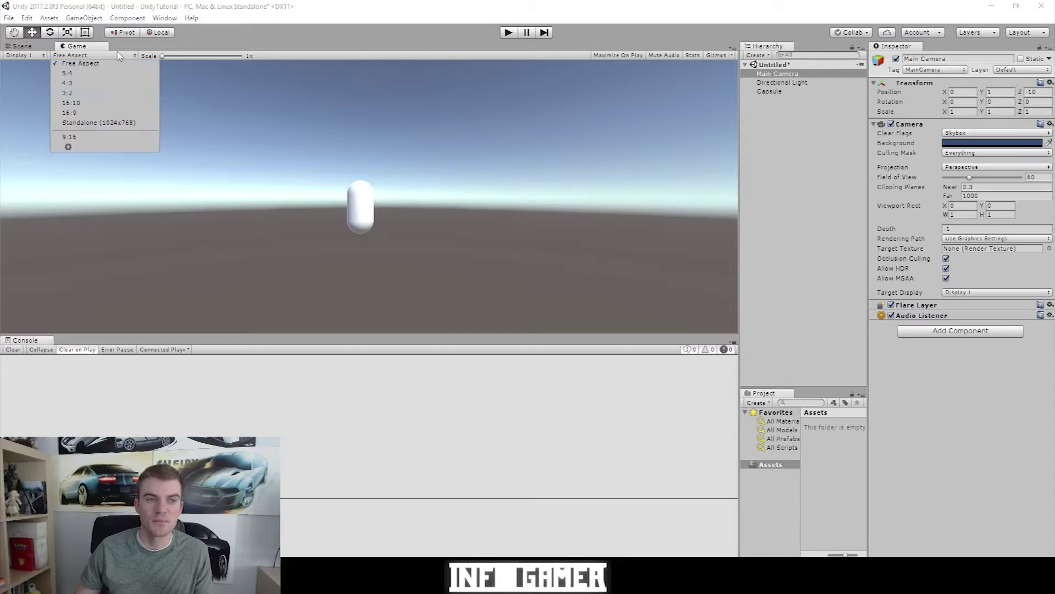
pyautogui.click(111, 112)
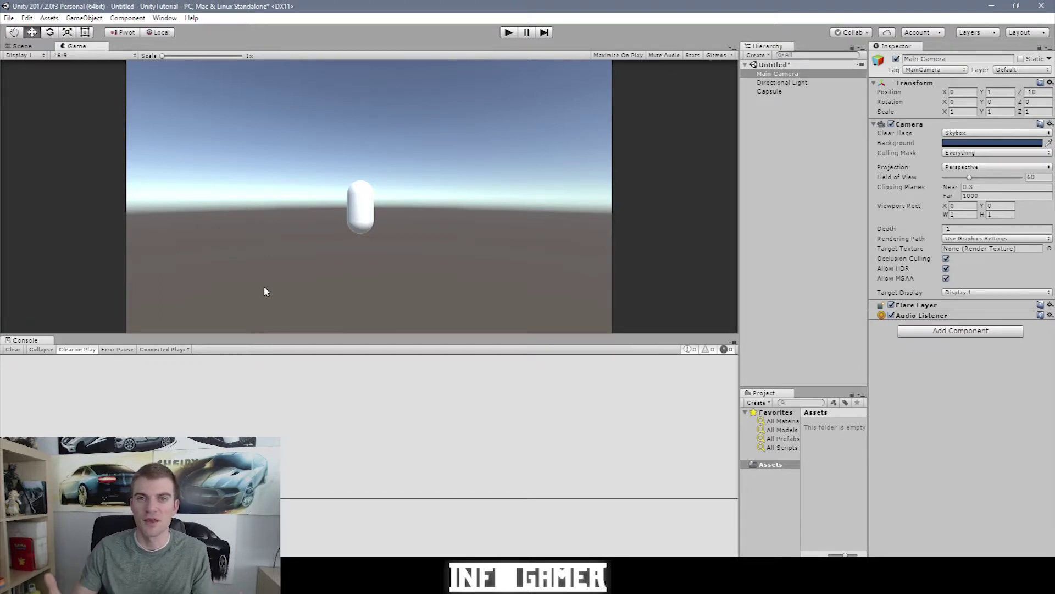
pyautogui.click(117, 55)
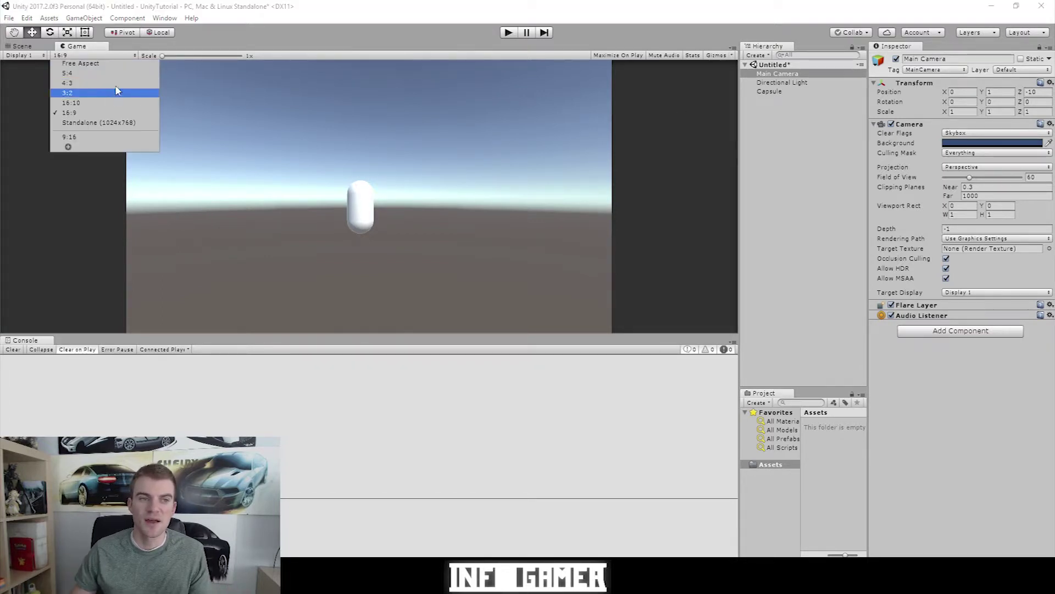
pyautogui.click(118, 62)
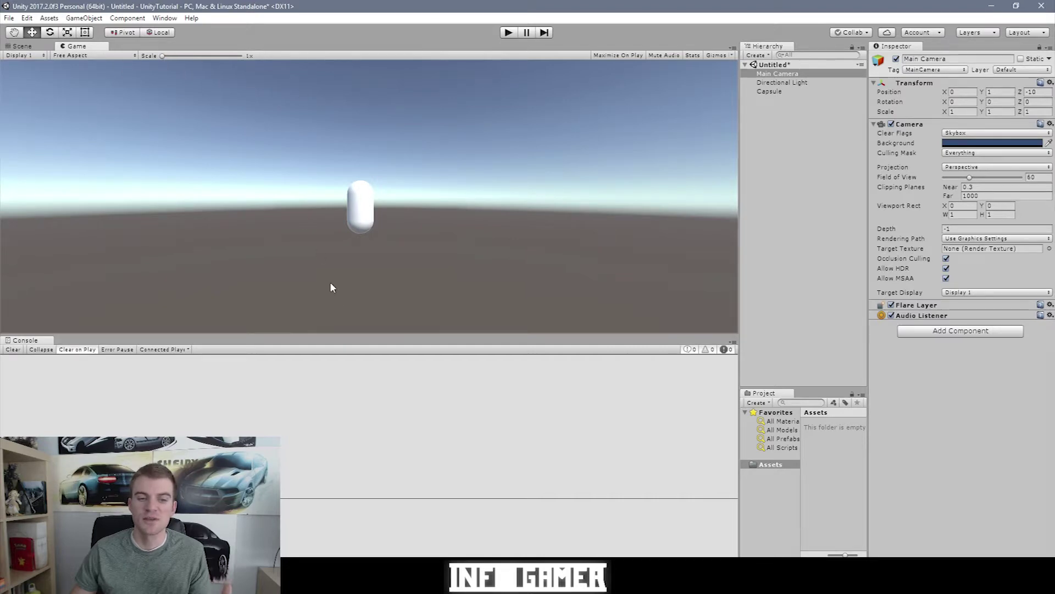
# - Enlarge the Game view's height and add a Fixed Resolution preset of 1920x1080 for it
pyautogui.moveTo(333, 332); pyautogui.dragTo(316, 430)
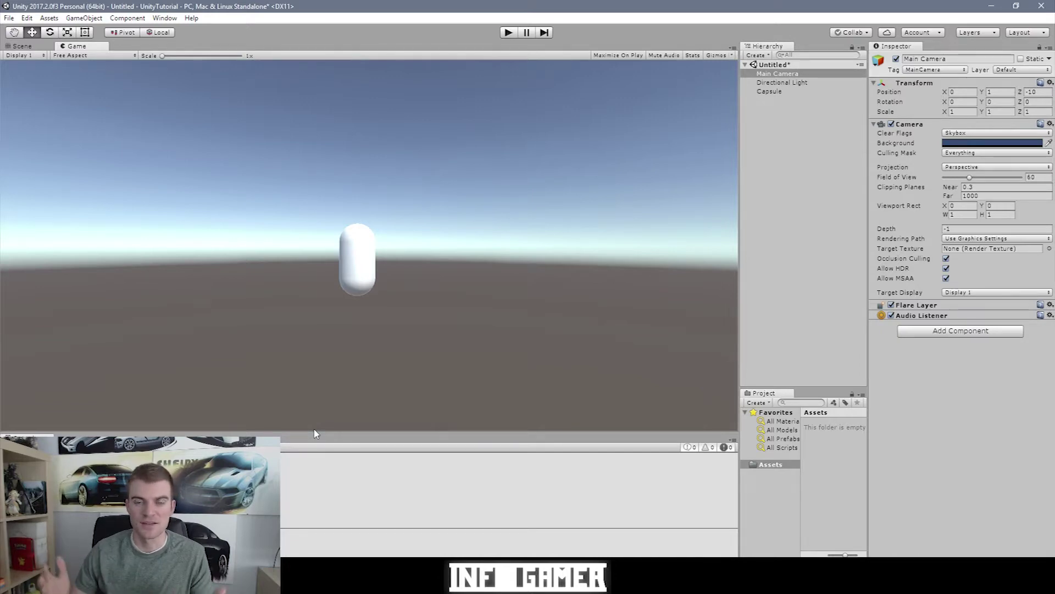
pyautogui.click(93, 56)
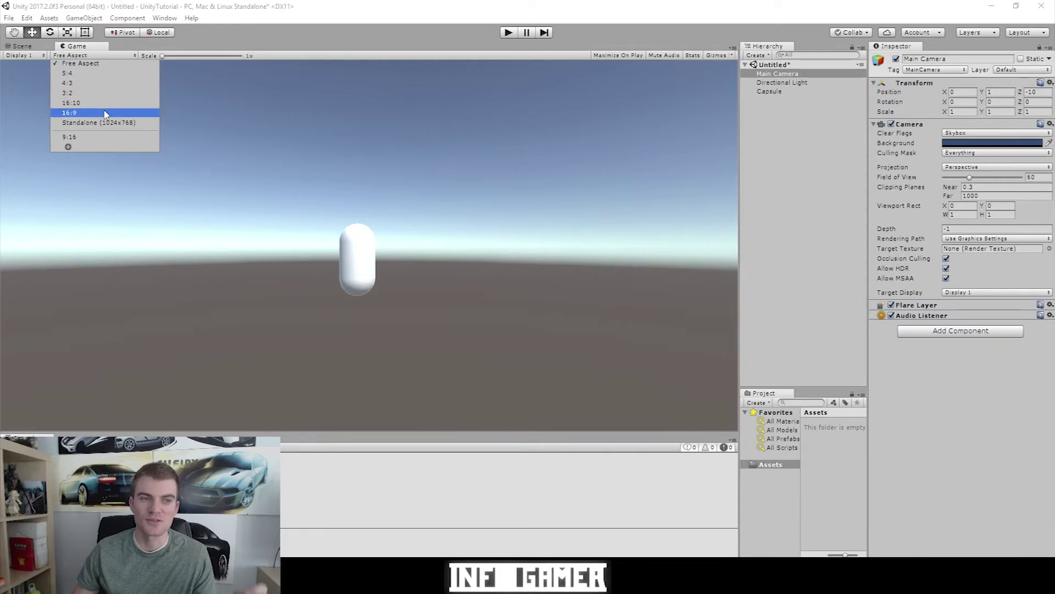
pyautogui.click(69, 147)
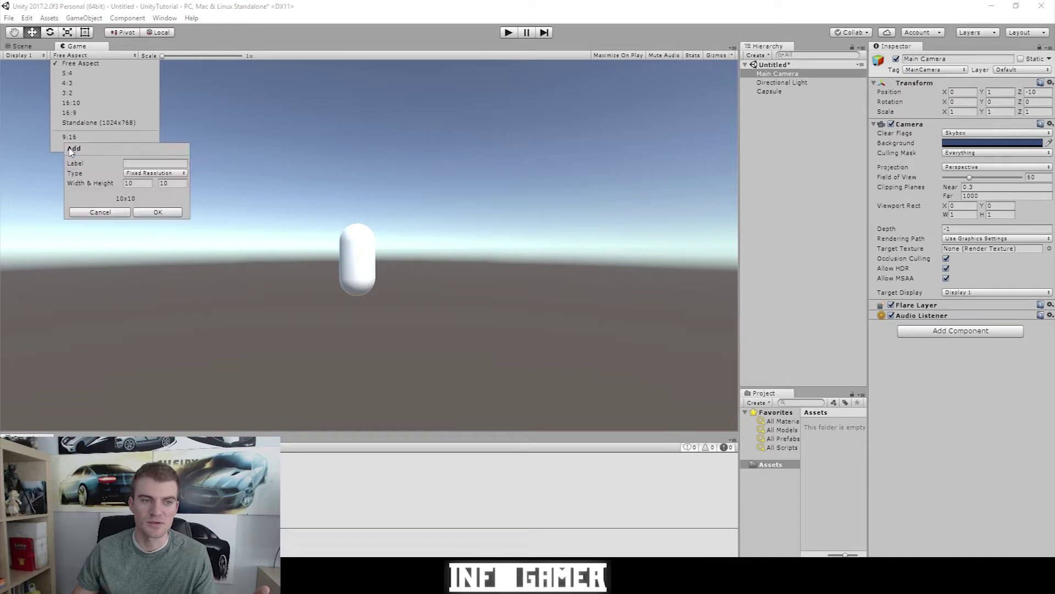
pyautogui.click(136, 183)
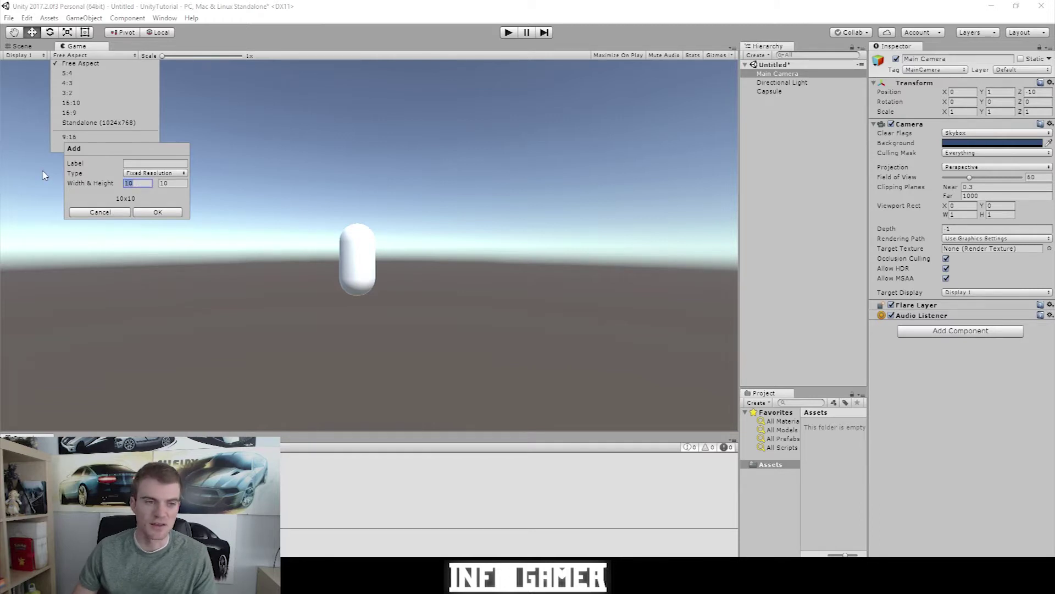
pyautogui.write('1920')
pyautogui.press('Tab')
pyautogui.write('1080')
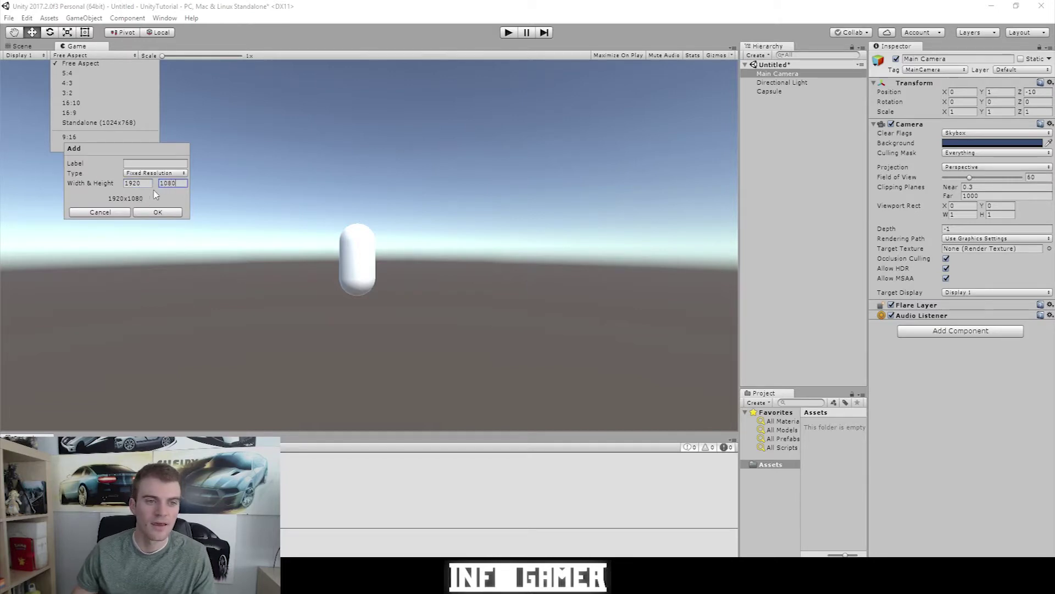
pyautogui.click(158, 213)
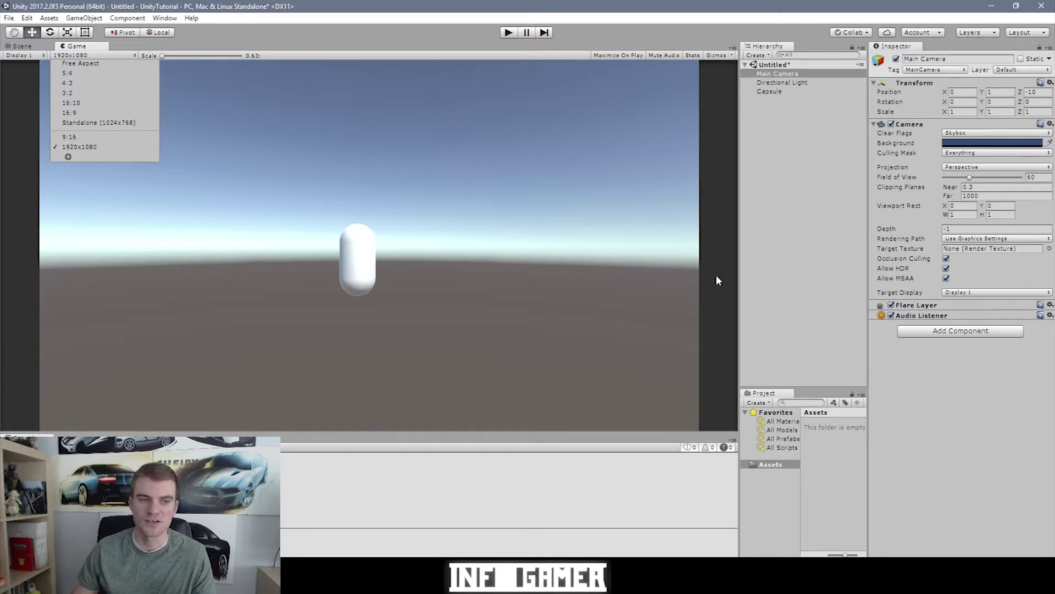
# - Add a custom Game view preset of type Aspect Ratio with width 1 and height 2
pyautogui.click(68, 157)
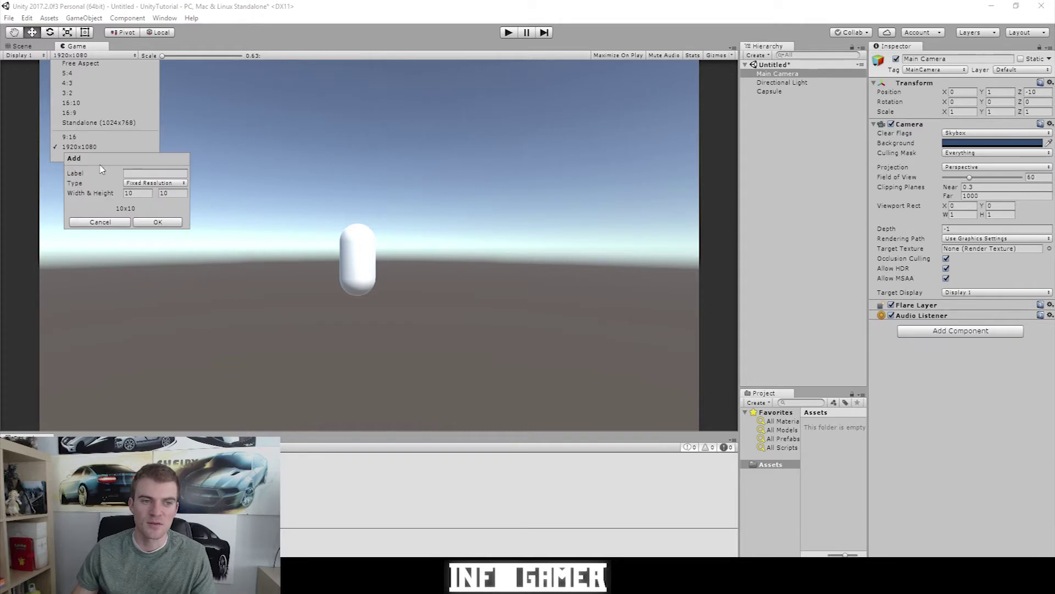
pyautogui.click(181, 185)
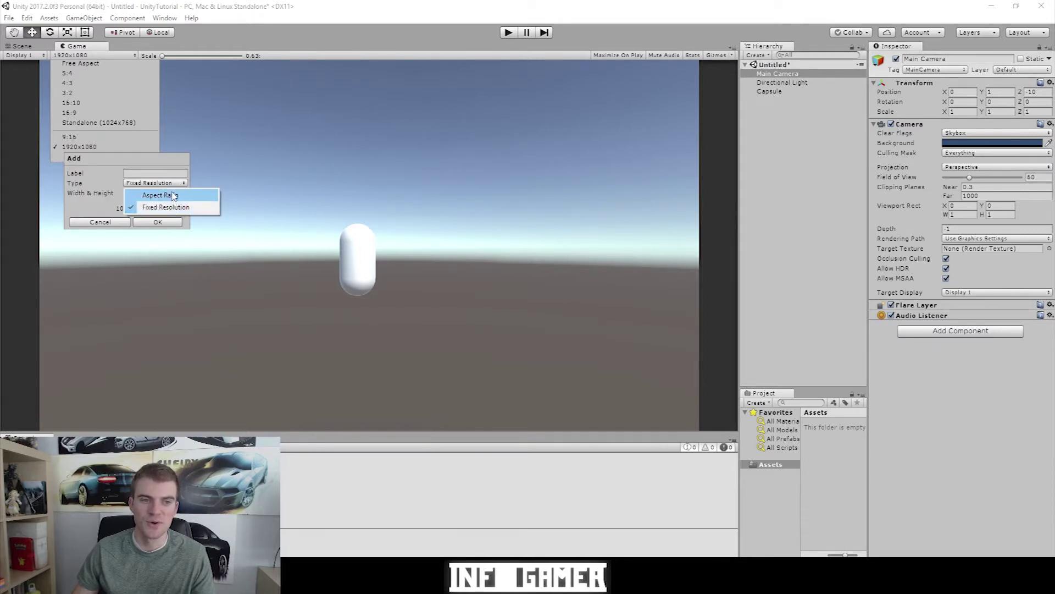
pyautogui.click(174, 195)
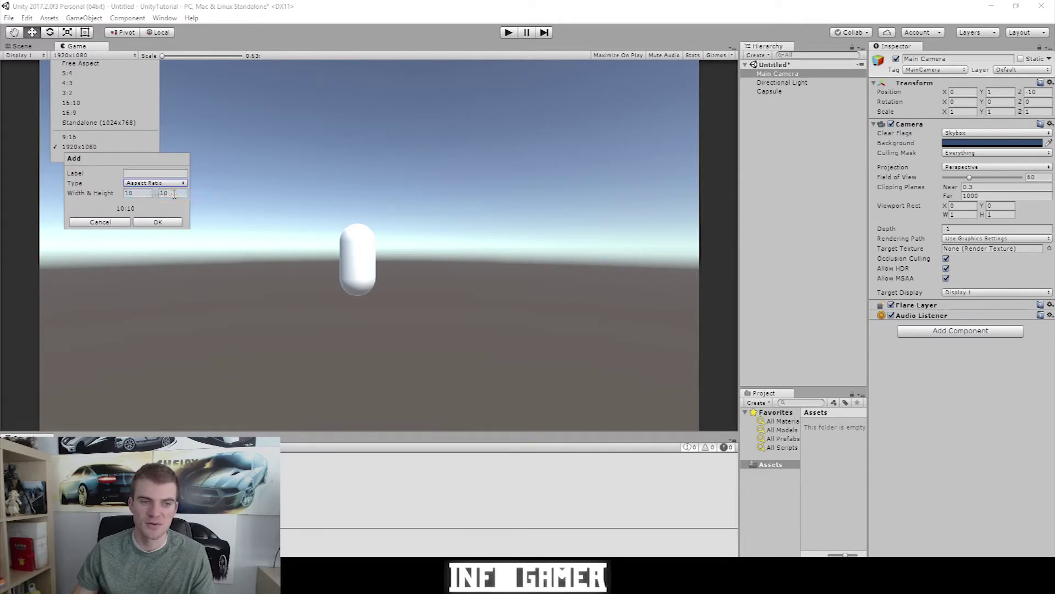
pyautogui.click(141, 194)
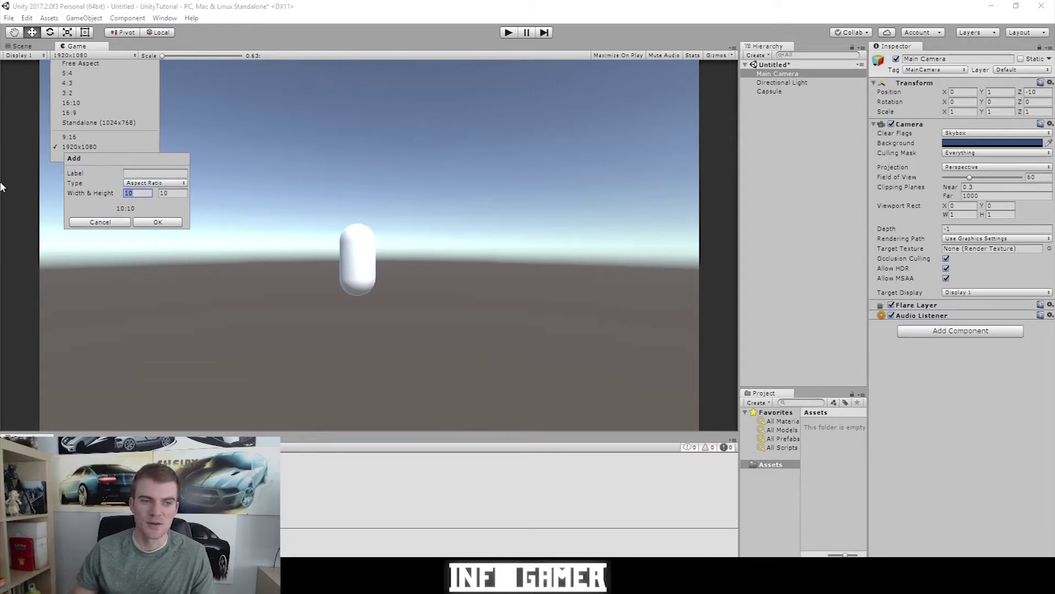
pyautogui.write('1')
pyautogui.press('Tab')
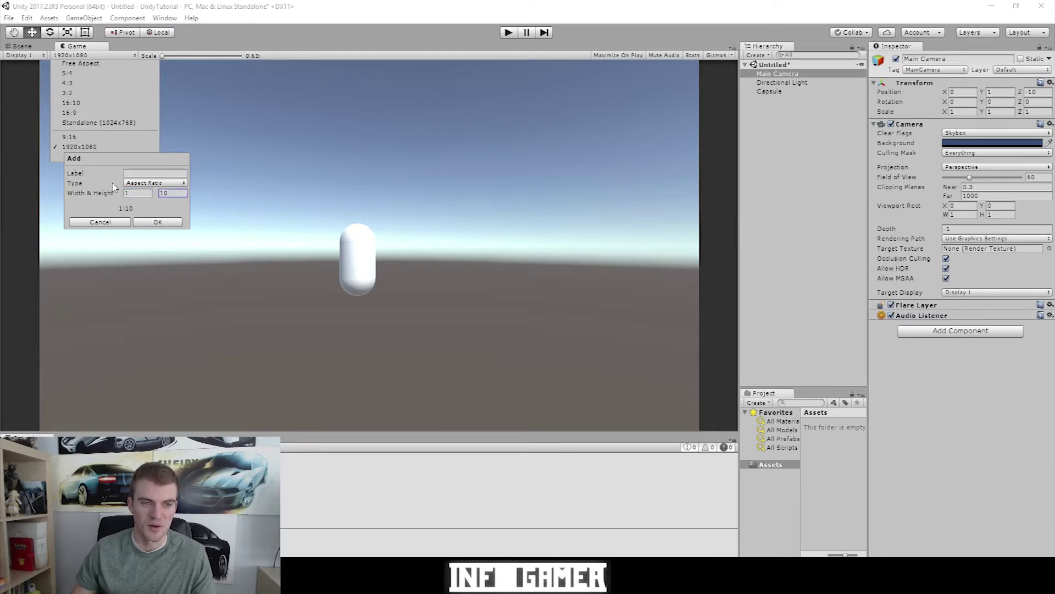
pyautogui.write('2')
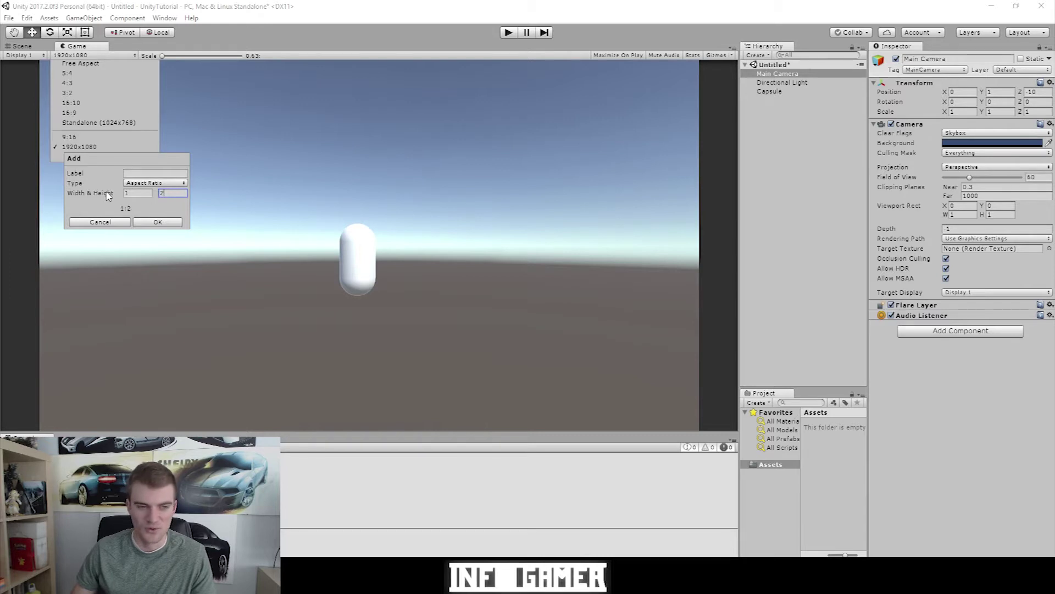
pyautogui.click(175, 222)
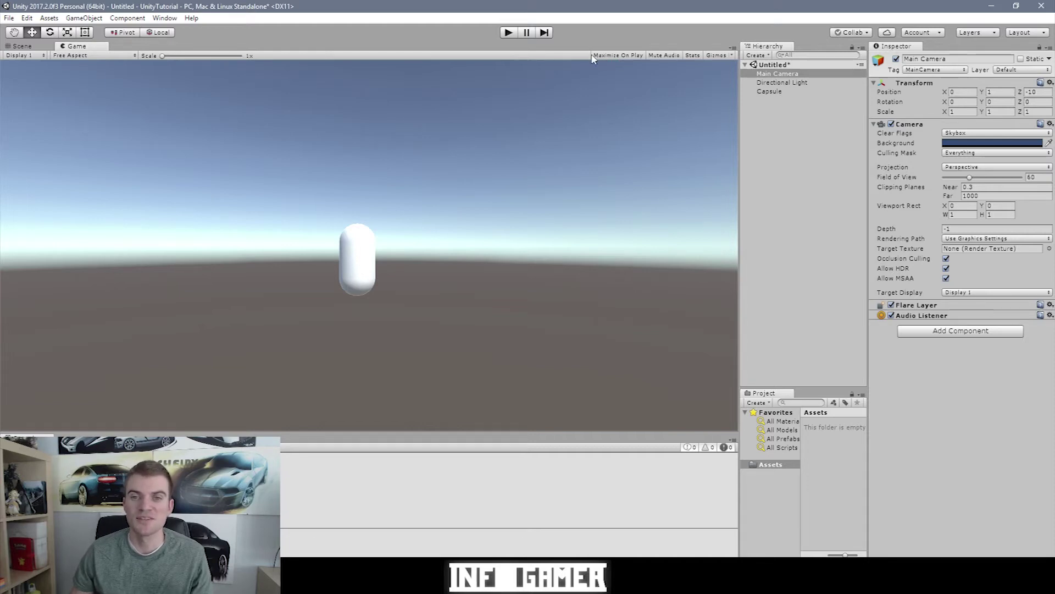
# - Run and stop the game at normal size, enable Maximize On Play, and run and stop it again maximized
pyautogui.click(513, 34)
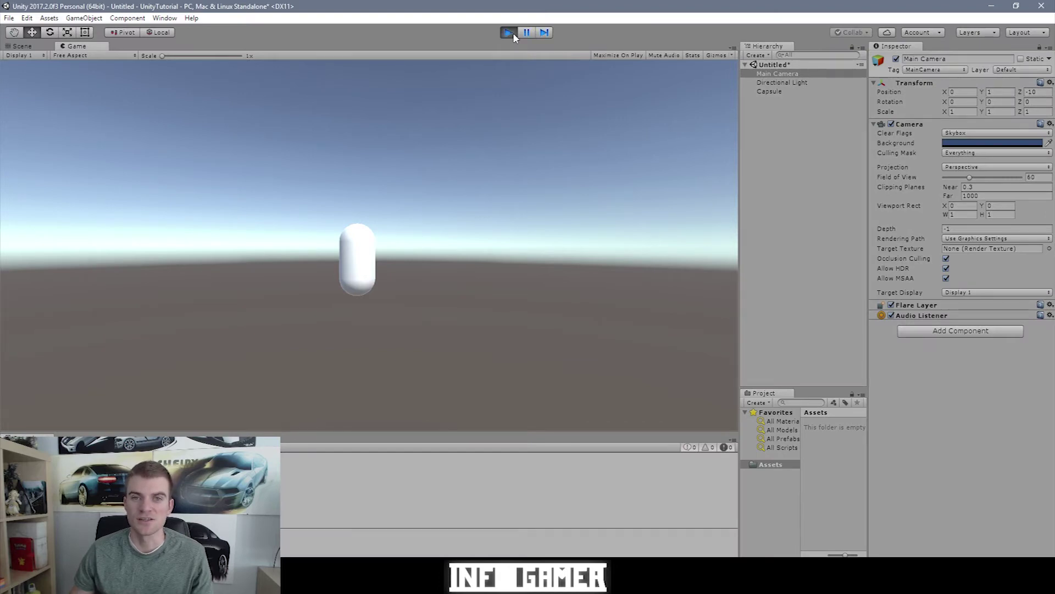
pyautogui.click(513, 34)
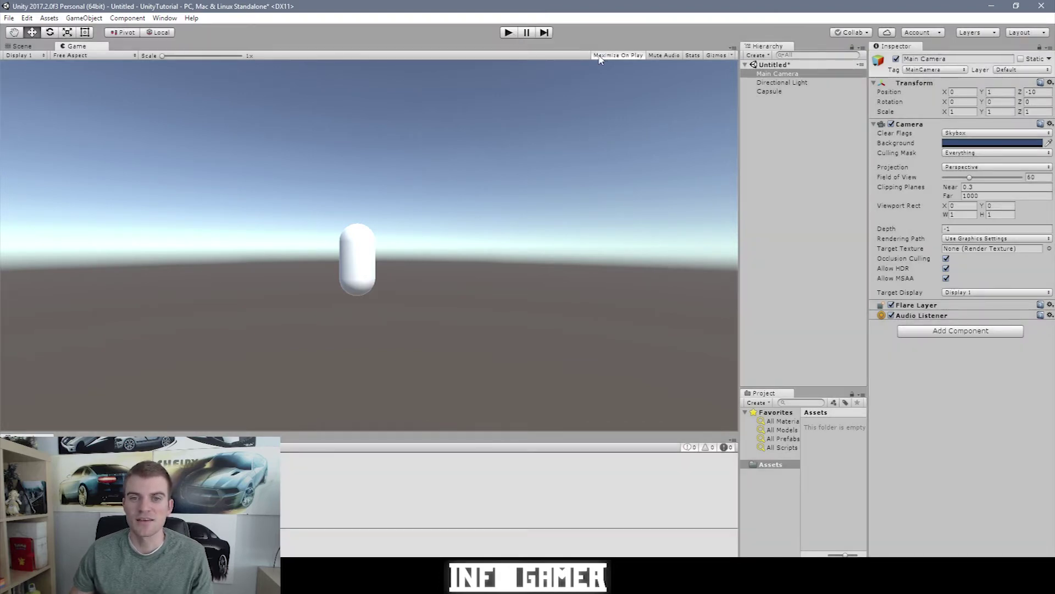
pyautogui.click(509, 32)
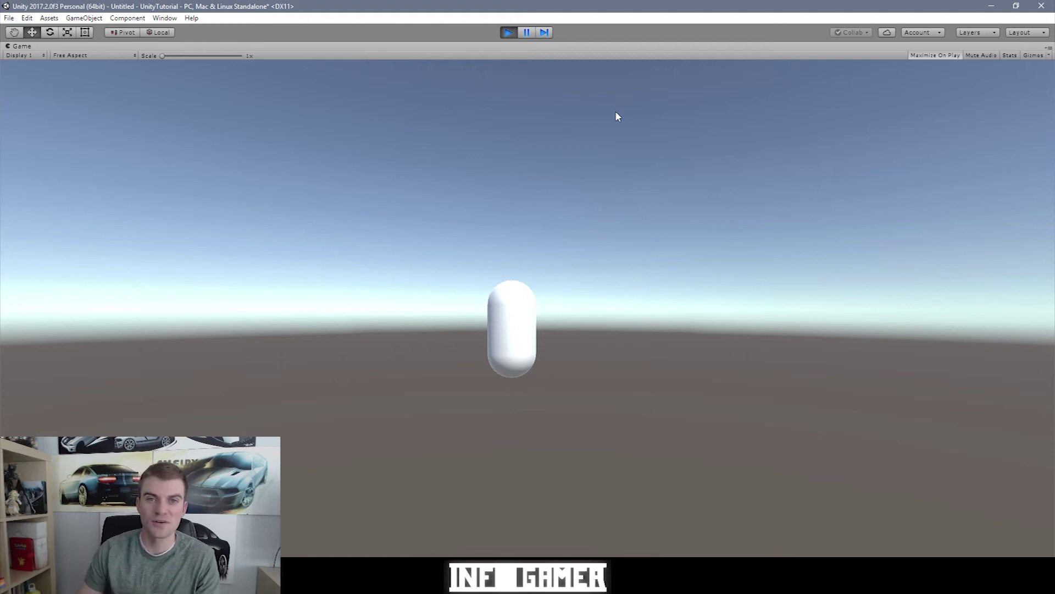
pyautogui.hotkey('ctrl', 'p')
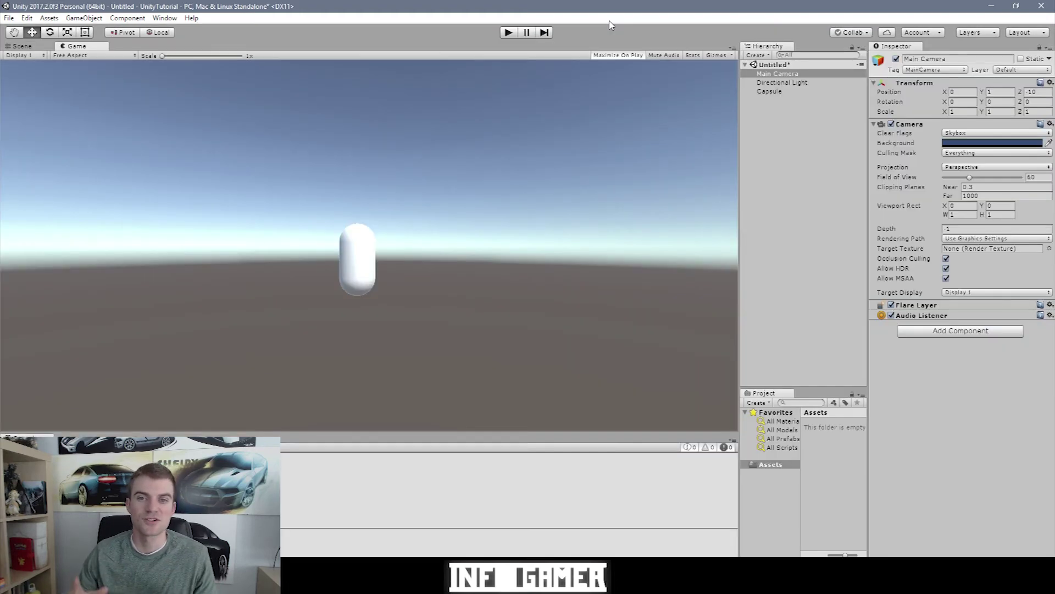